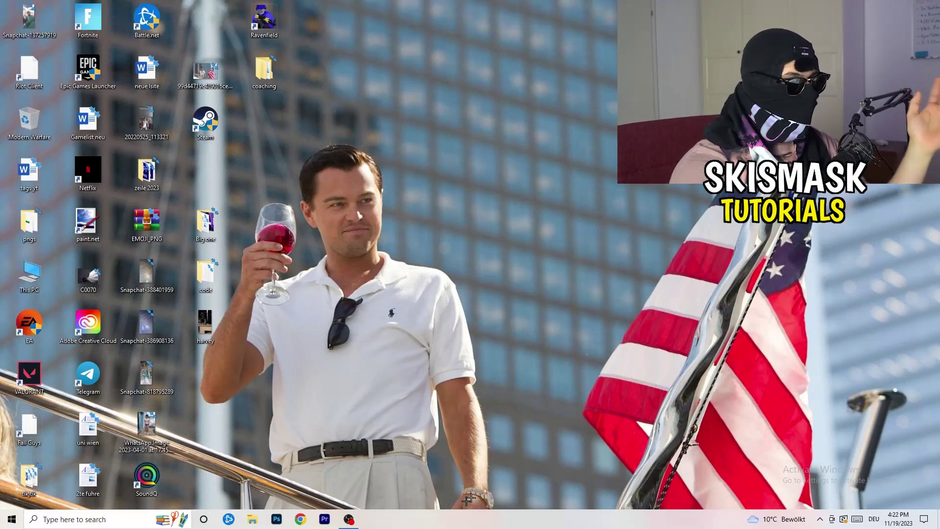
Launch Task Manager from the taskbar, maximize it, and show the Ethernet performance graph.
right_click(454, 523)
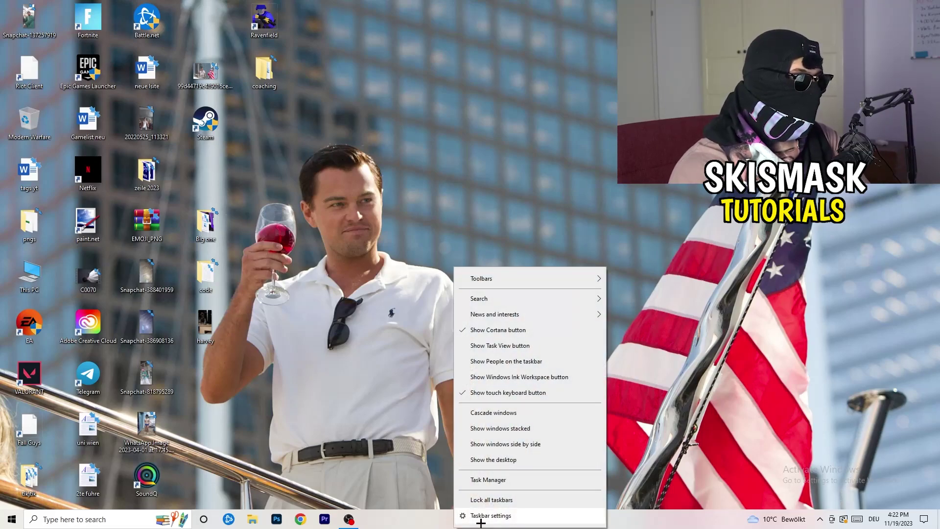
left_click(488, 481)
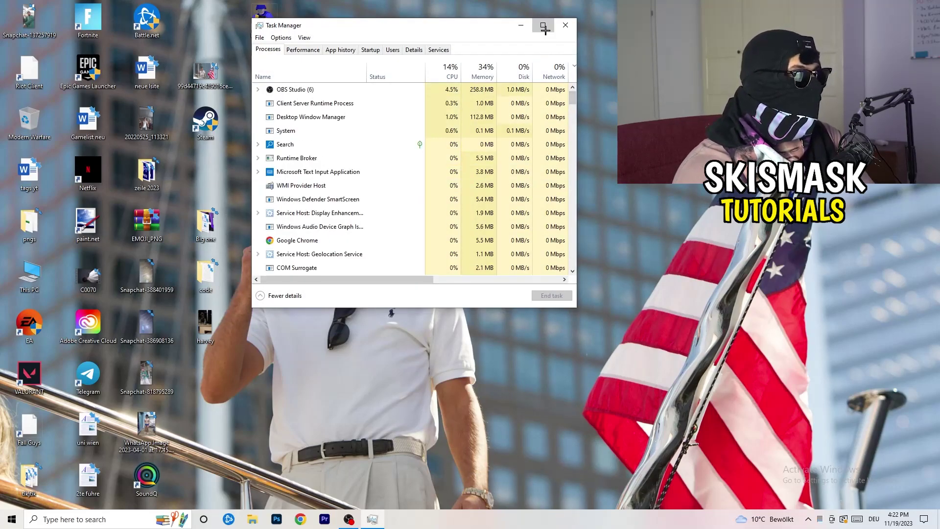
left_click(546, 23)
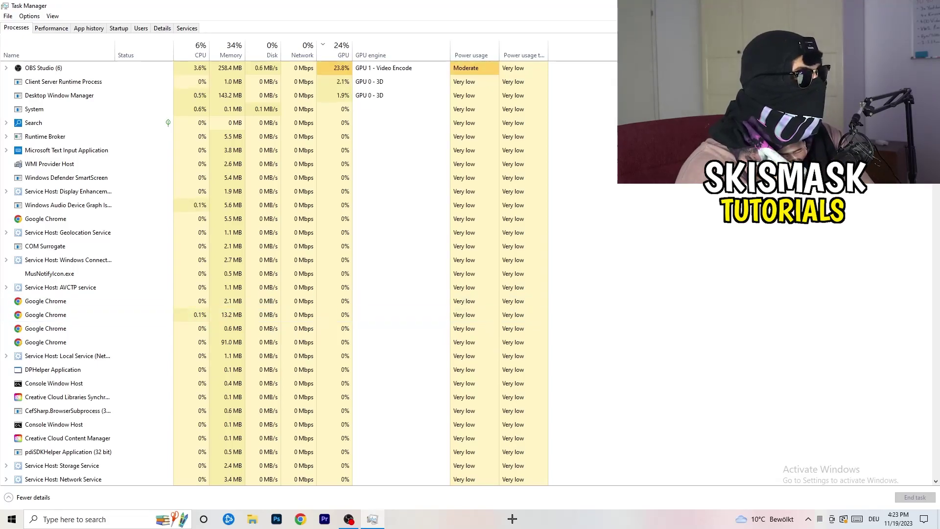
left_click(56, 29)
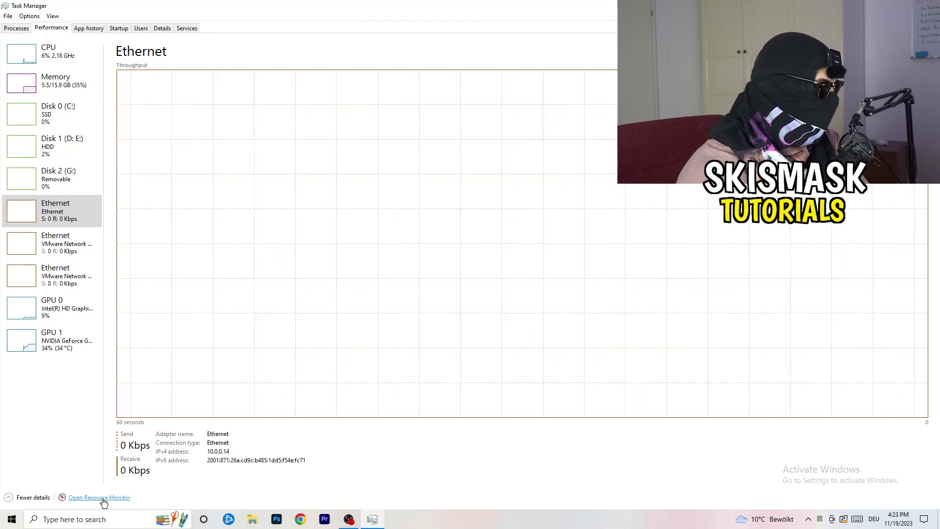
Launch Resource Monitor from Task Manager and bring up the actions for the conhost.exe process.
left_click(488, 29)
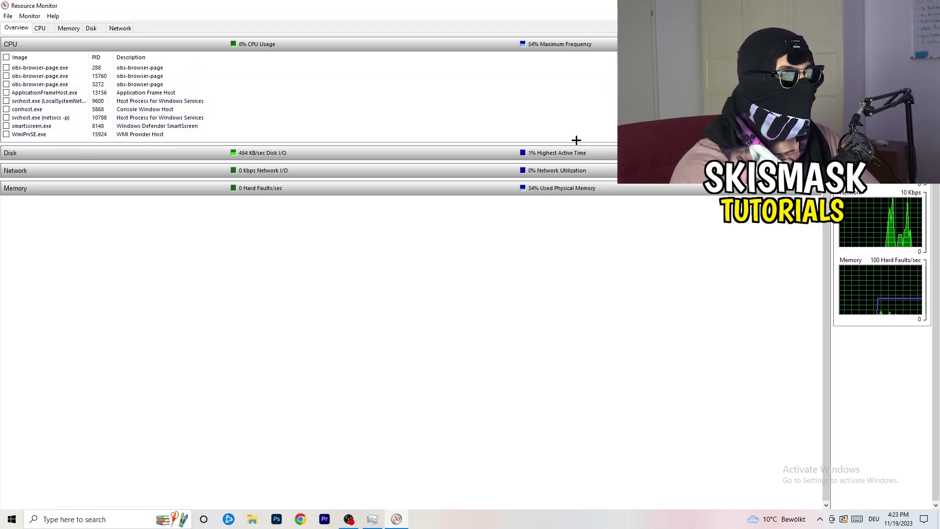
right_click(559, 111)
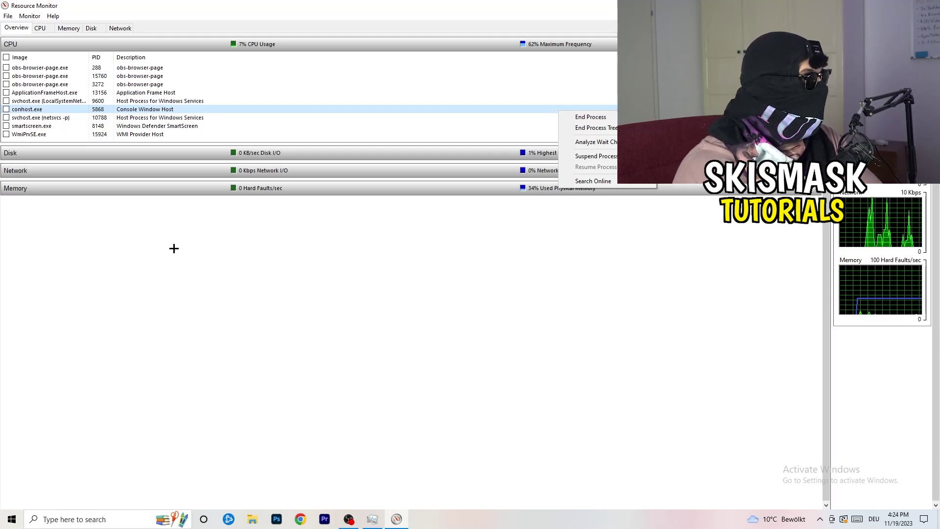
Compare the Network and Overview tabs, then close Resource Monitor and Task Manager with Alt+F4.
left_click(76, 19)
left_click(120, 28)
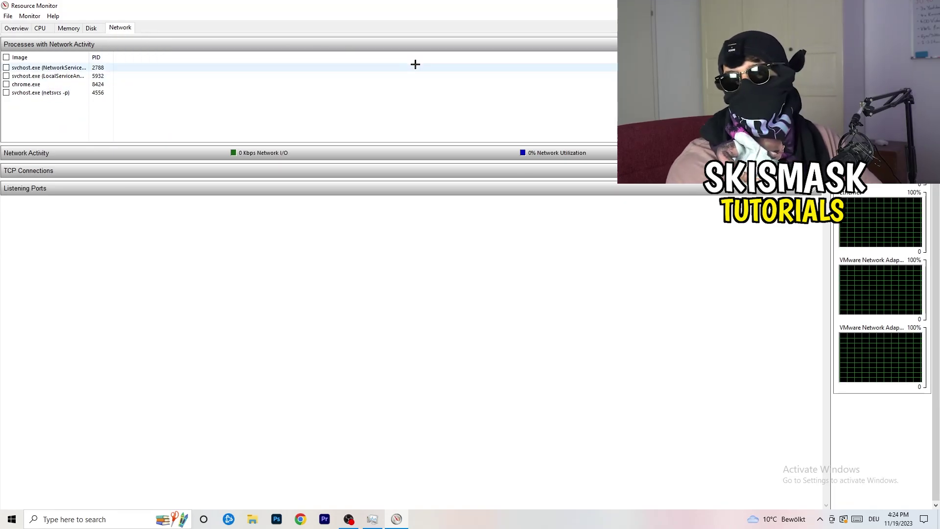
left_click(19, 28)
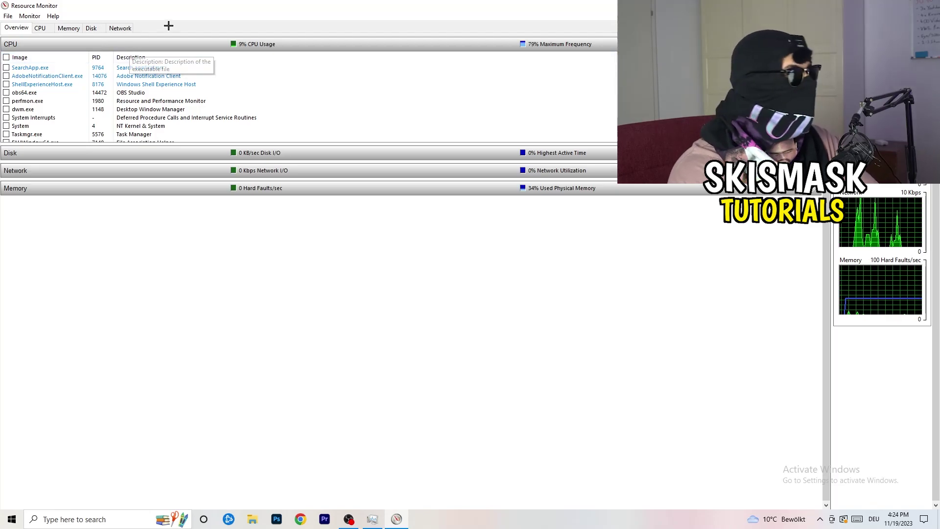
left_click(119, 28)
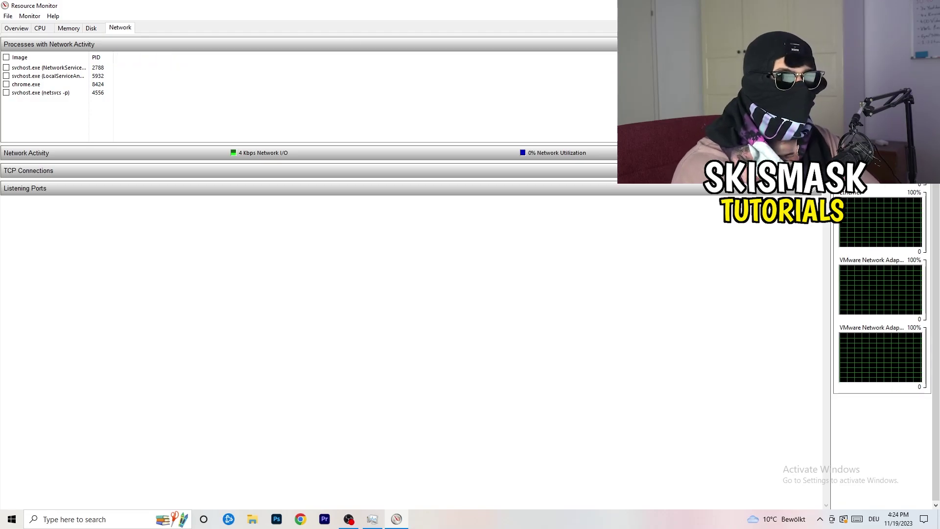
key("alt+F4")
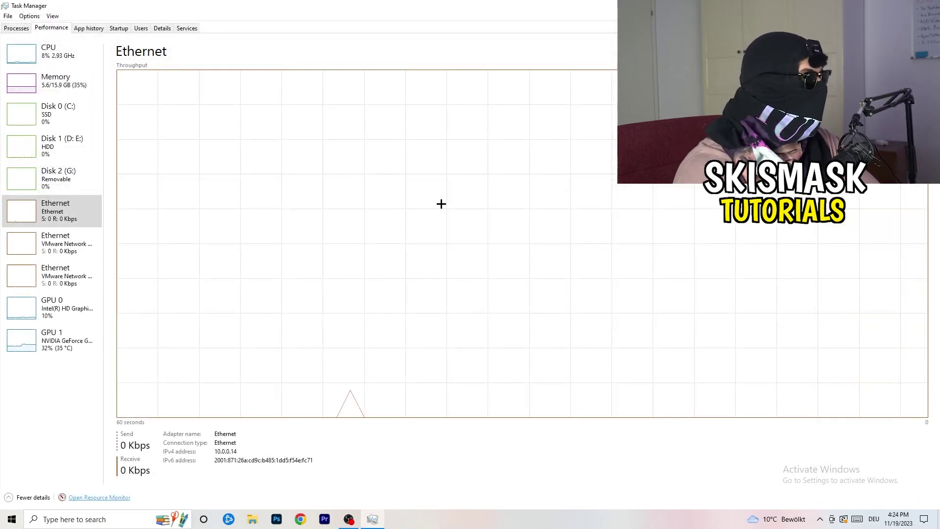
key("alt+F4")
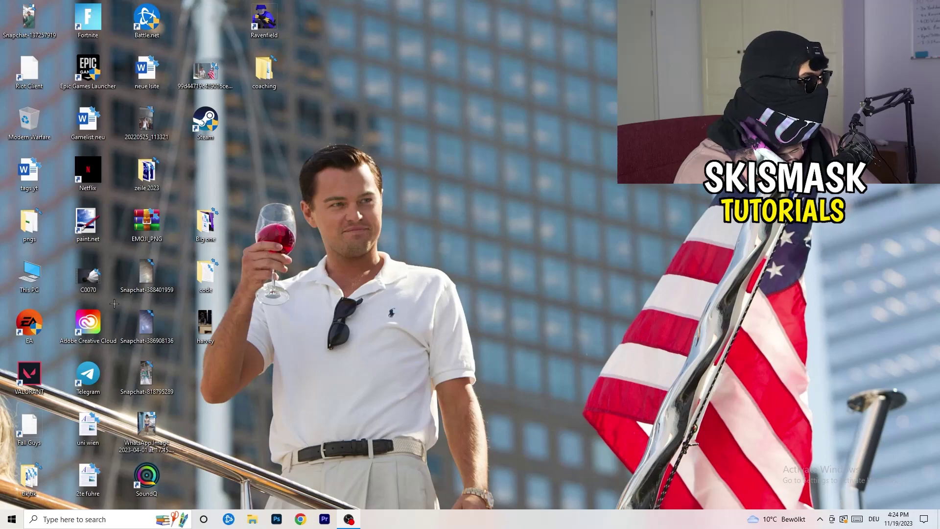
Launch Windows Settings with Win+I and go to the Network & Internet status page.
key("super")
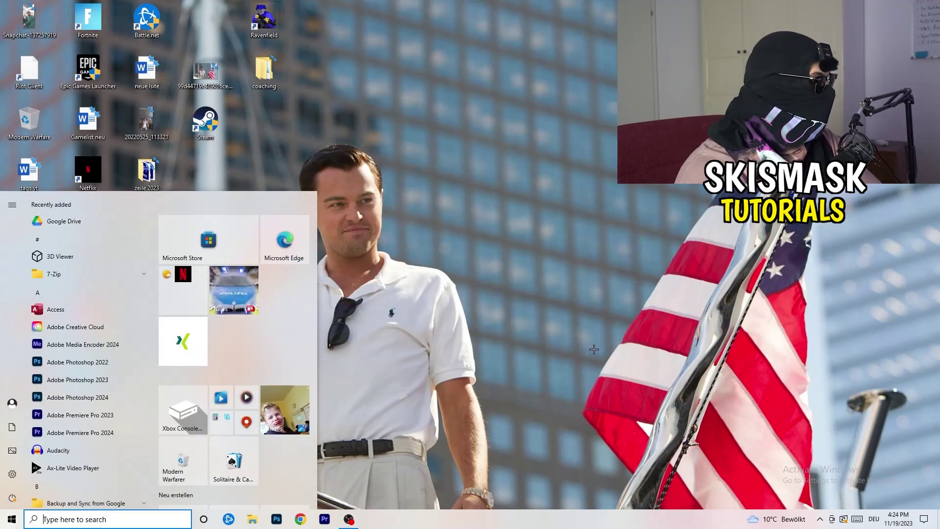
key("super+i")
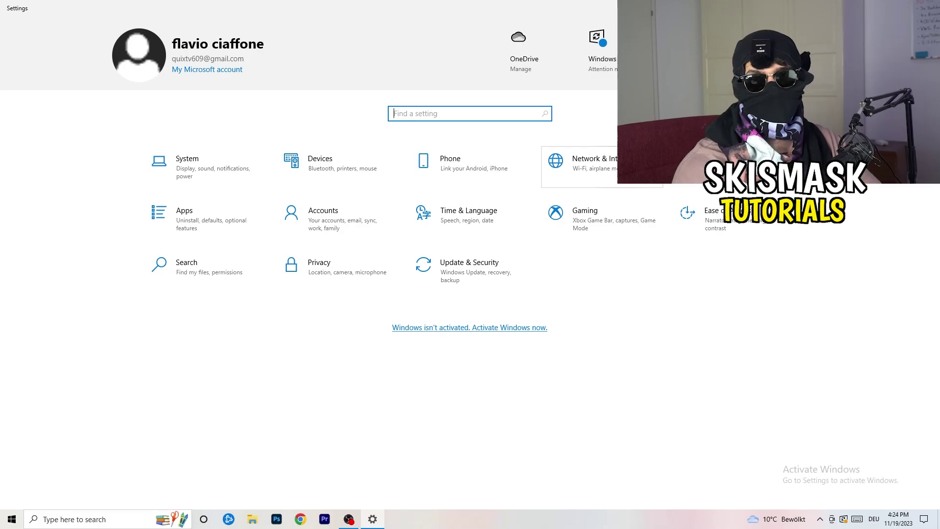
left_click(556, 162)
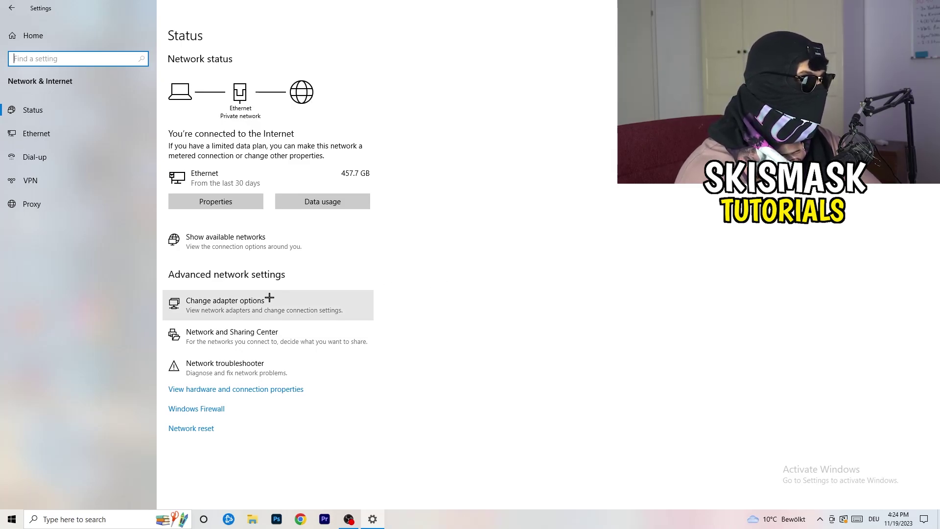
left_click(244, 372)
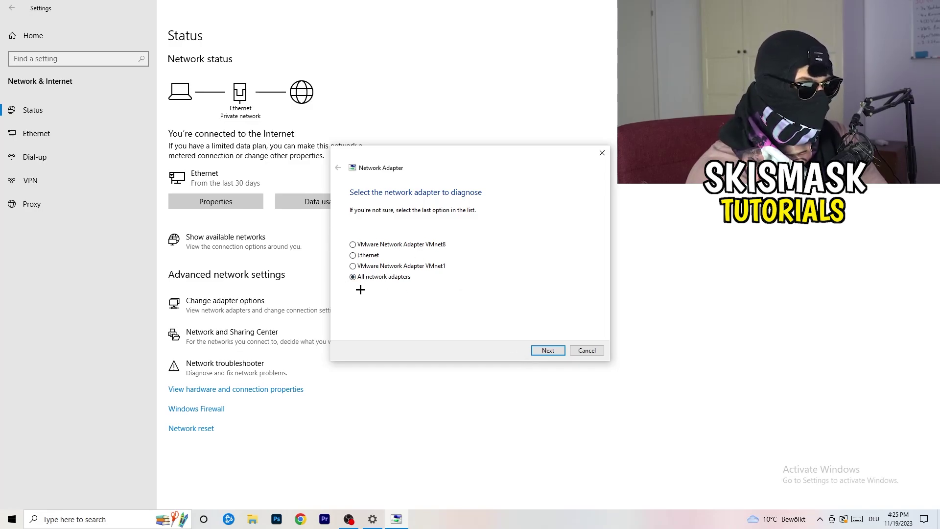
left_click(548, 351)
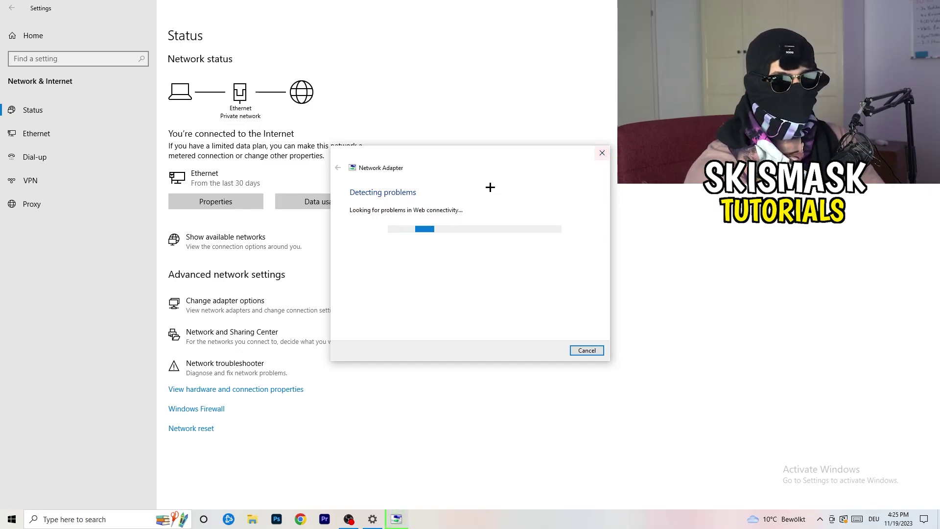
left_click(602, 153)
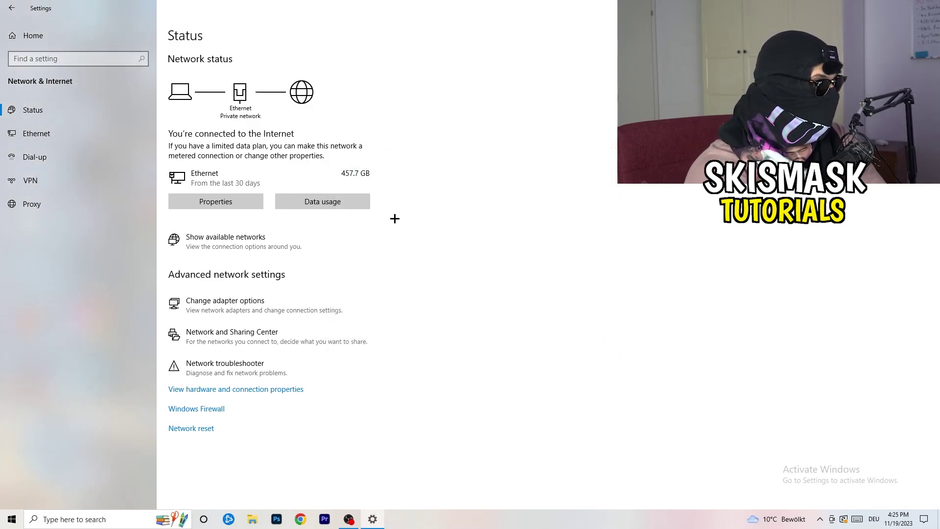
Show the network adapters list in a maximized Network Connections window and select Ethernet.
left_click(249, 308)
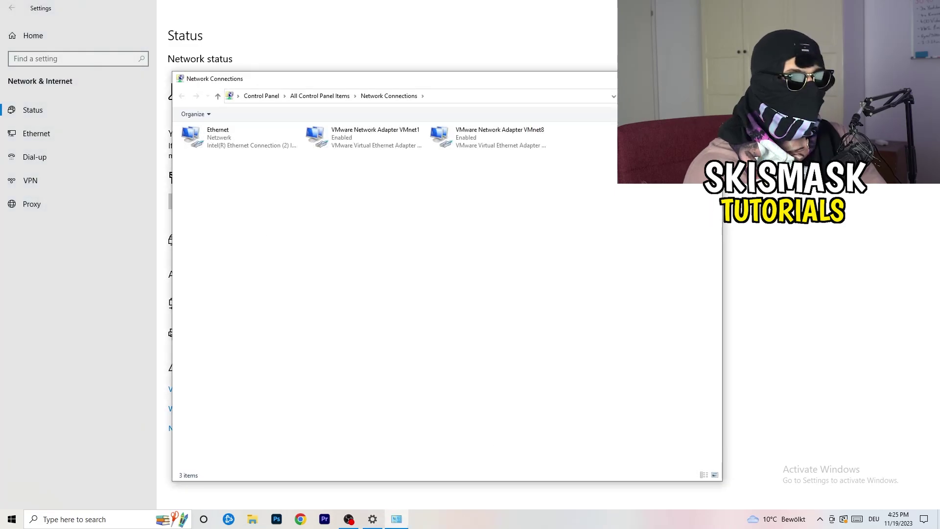
left_click(689, 79)
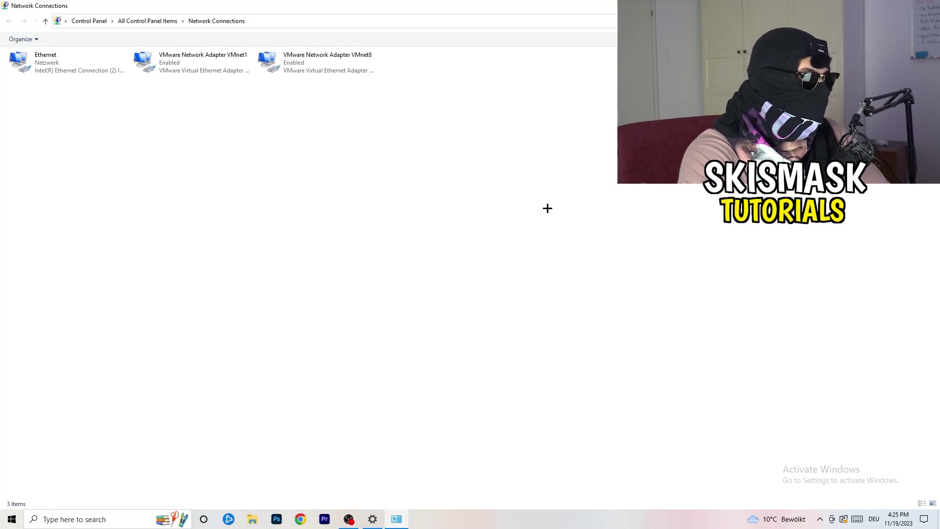
left_click(64, 61)
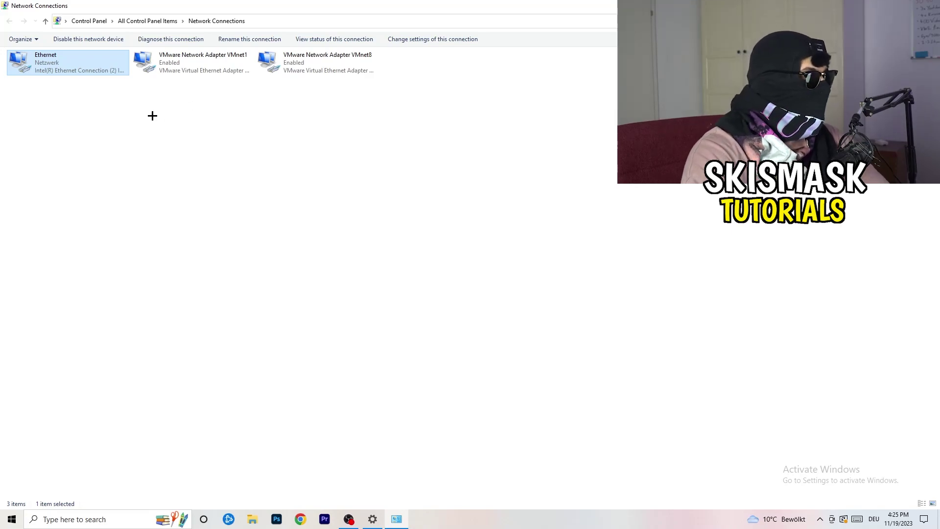
Disable the Ethernet adapter, re-enable it, then close Network Connections.
right_click(80, 59)
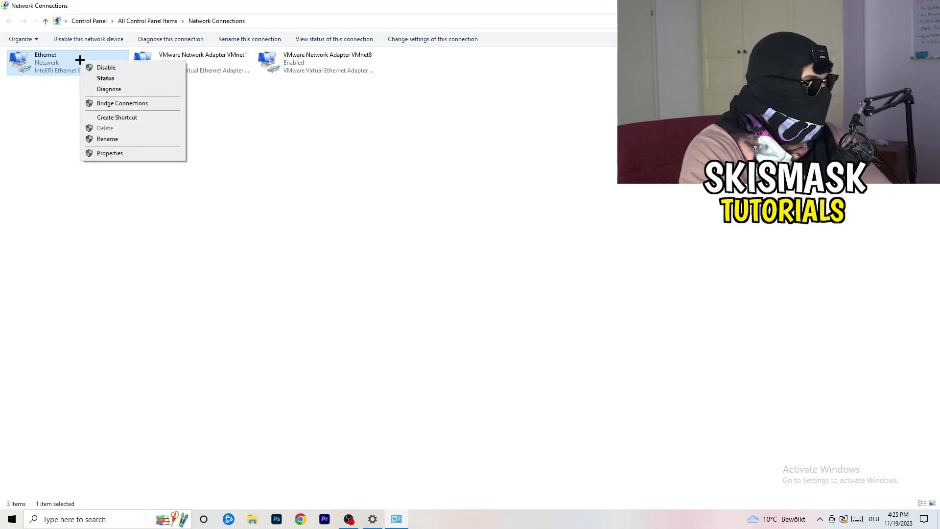
left_click(110, 65)
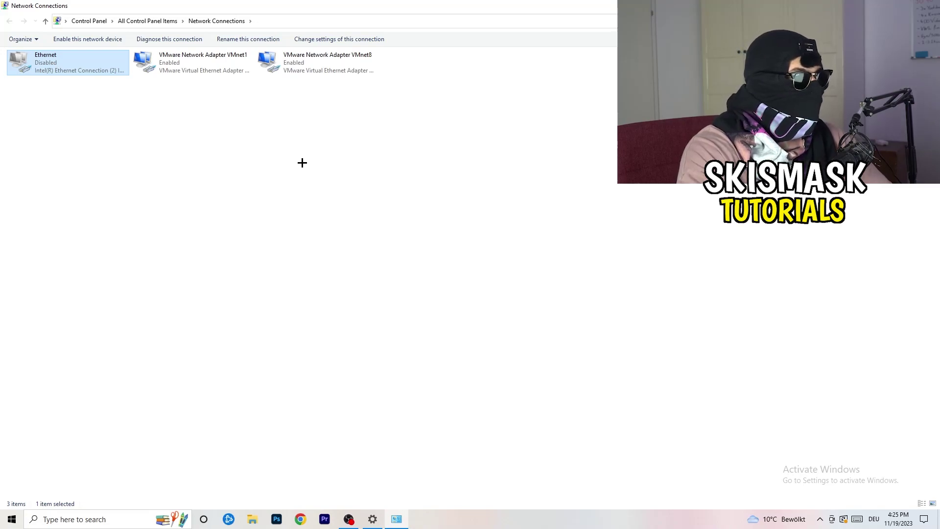
right_click(49, 69)
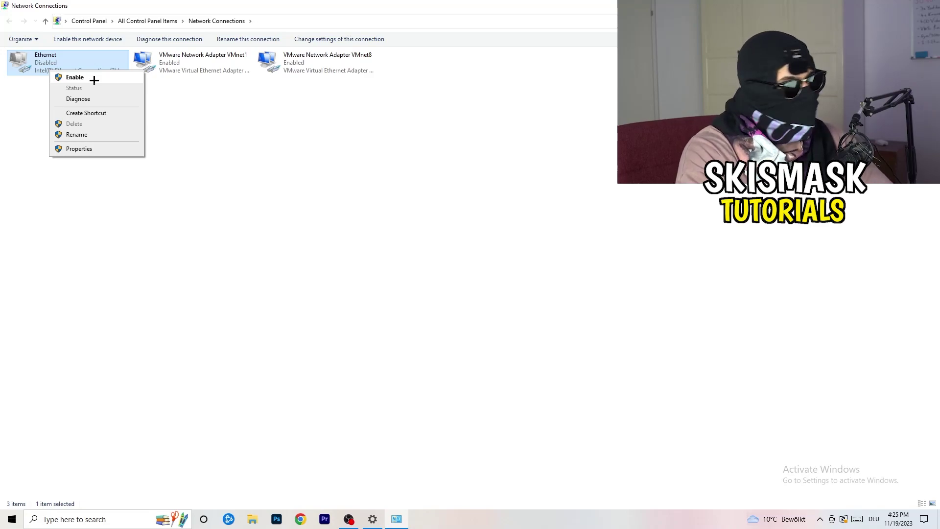
left_click(94, 80)
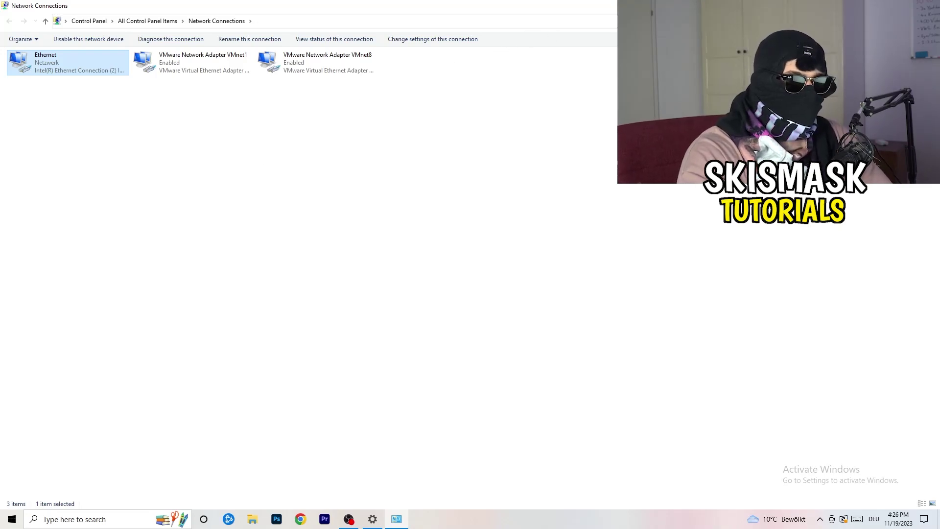
left_click(928, 6)
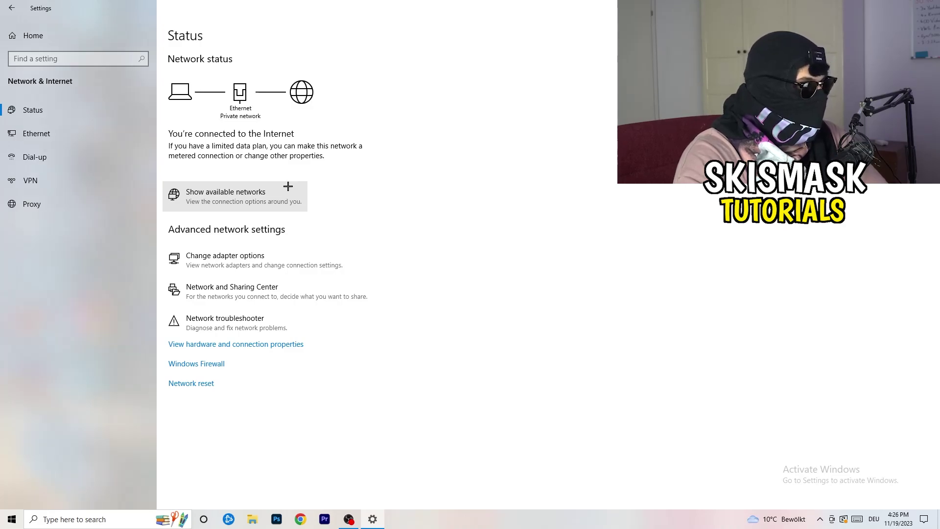
Bring up Ethernet Status from the Network and Sharing Center and move the dialog up-left.
left_click(278, 295)
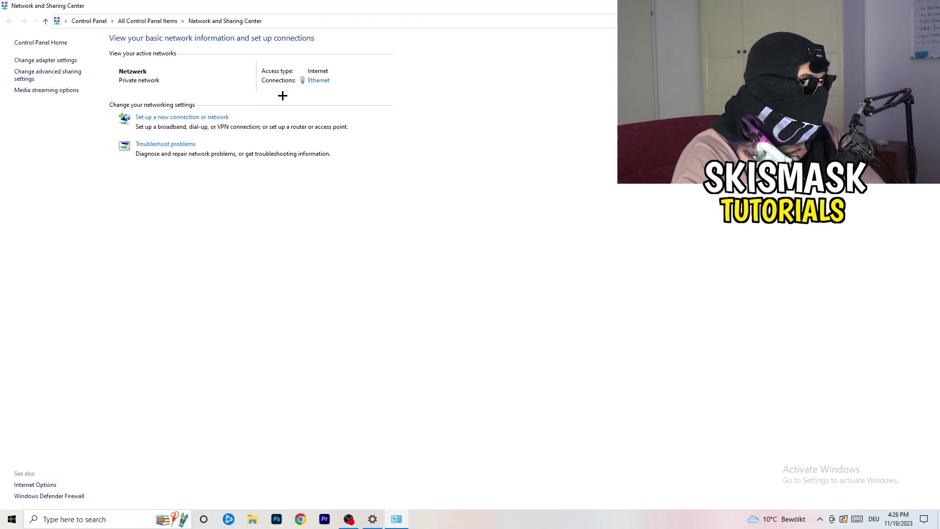
left_click(321, 82)
left_click_drag(469, 157, 241, 97)
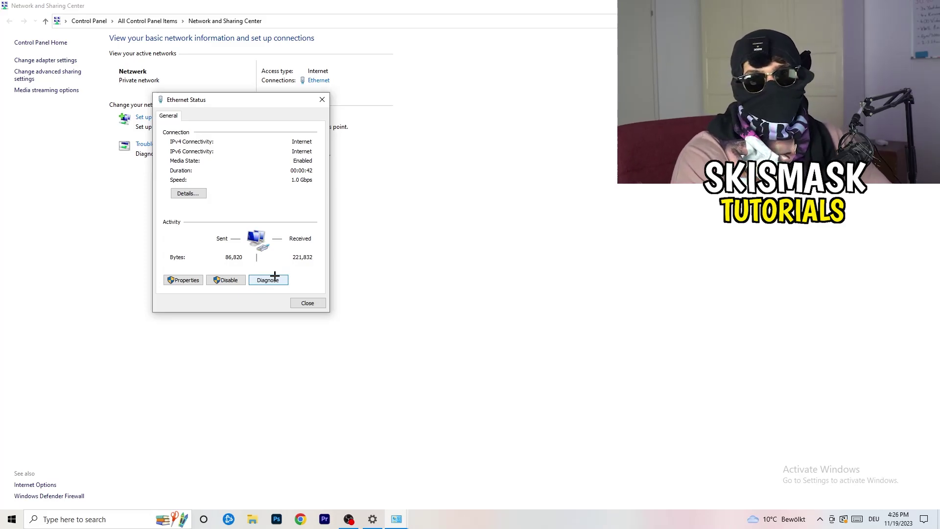
Inspect the Ethernet properties' IPv4 settings, trying the fixed IP address option and IP field.
left_click(191, 280)
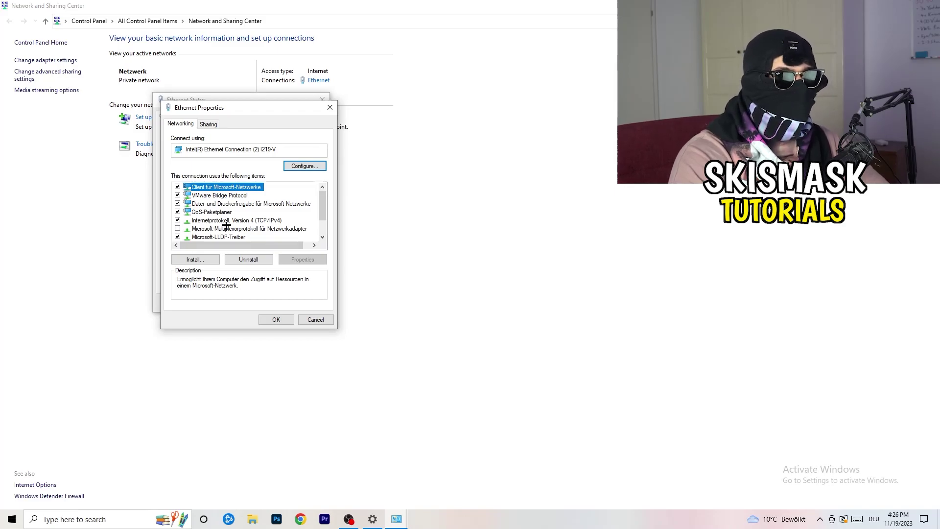
scroll(227, 221, "down", 1)
scroll(228, 217, "up", 1)
scroll(229, 216, "down", 1)
scroll(232, 216, "up", 1)
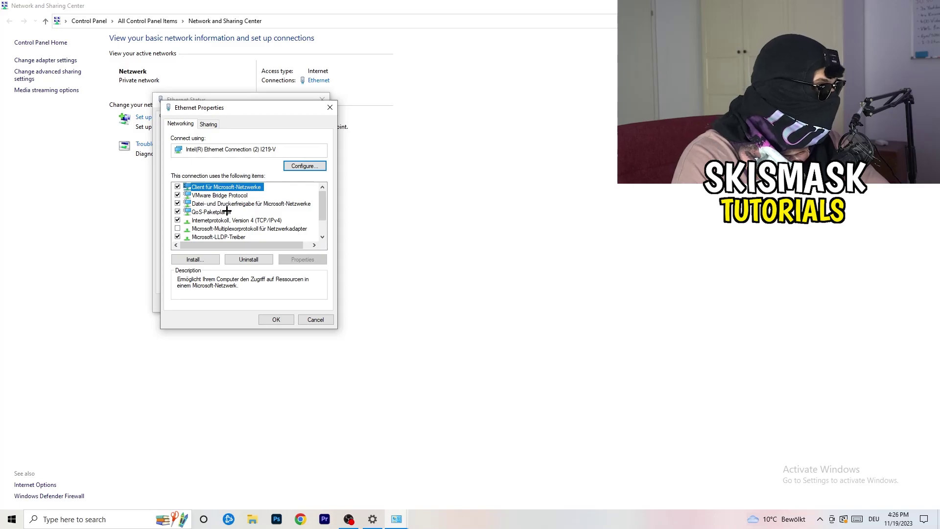
double_click(220, 221)
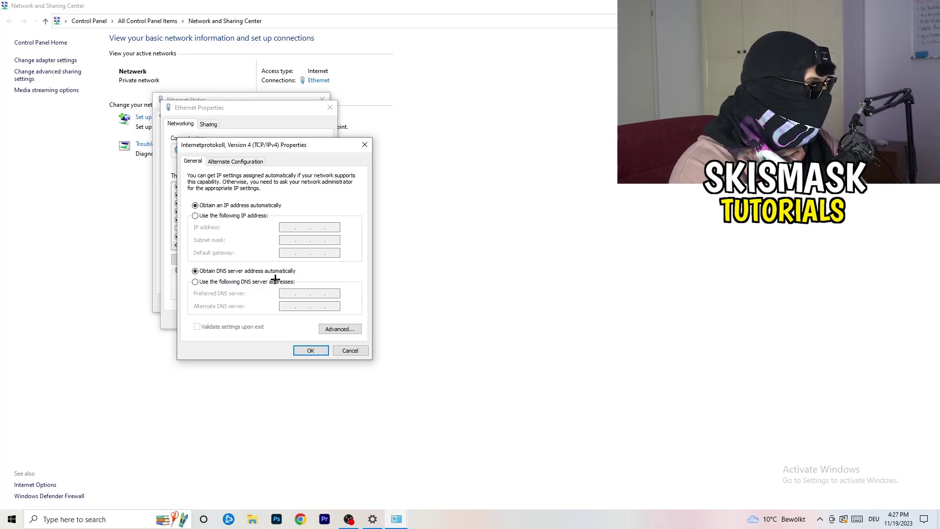
left_click(196, 216)
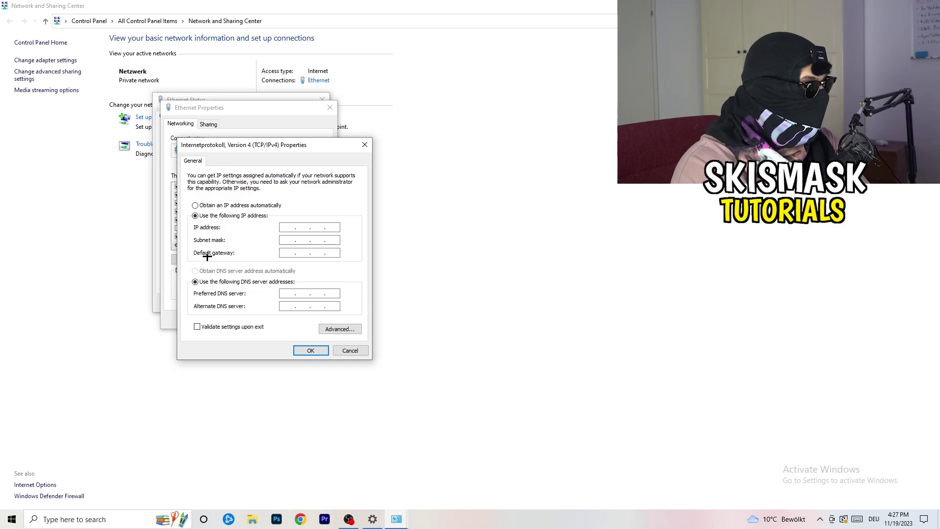
left_click(292, 227)
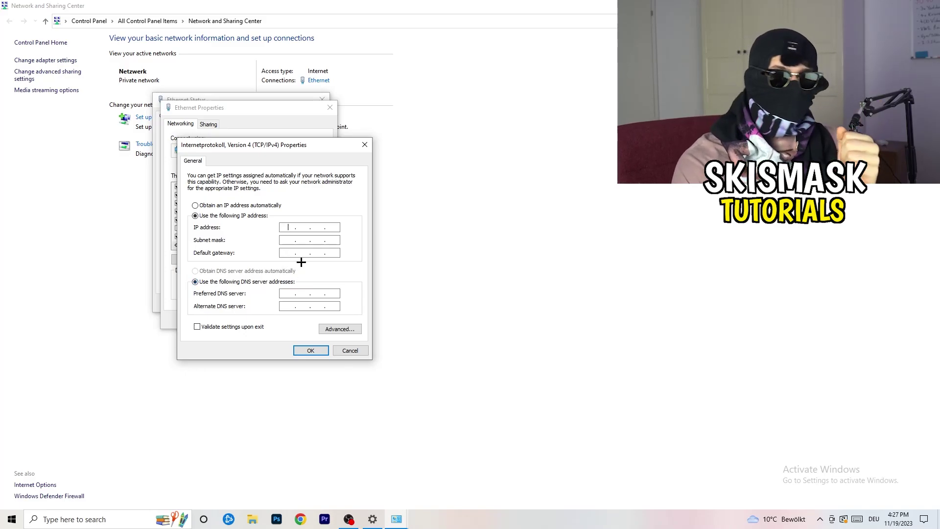
Close the IPv4, Ethernet Properties and Ethernet Status dialogs without saving, plus Network and Sharing Center.
left_click(365, 143)
left_click(330, 107)
left_click(322, 99)
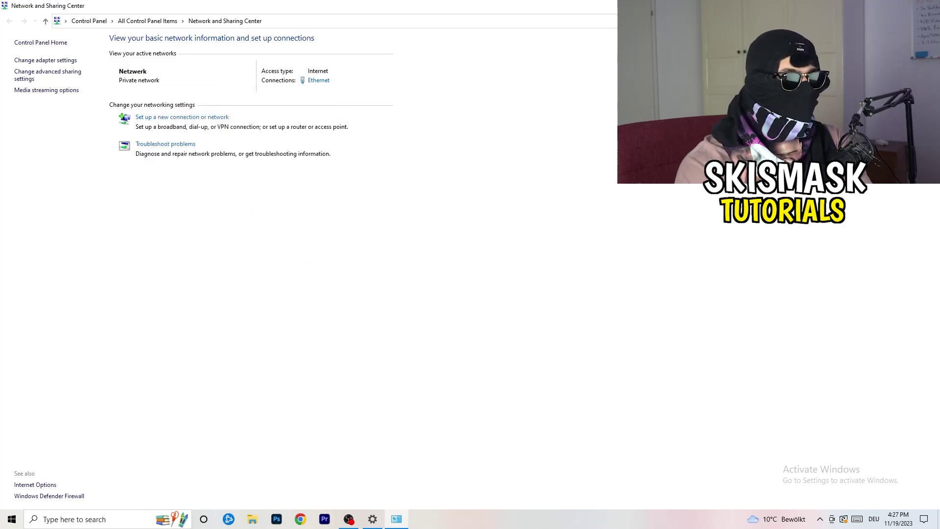
key("alt+F4")
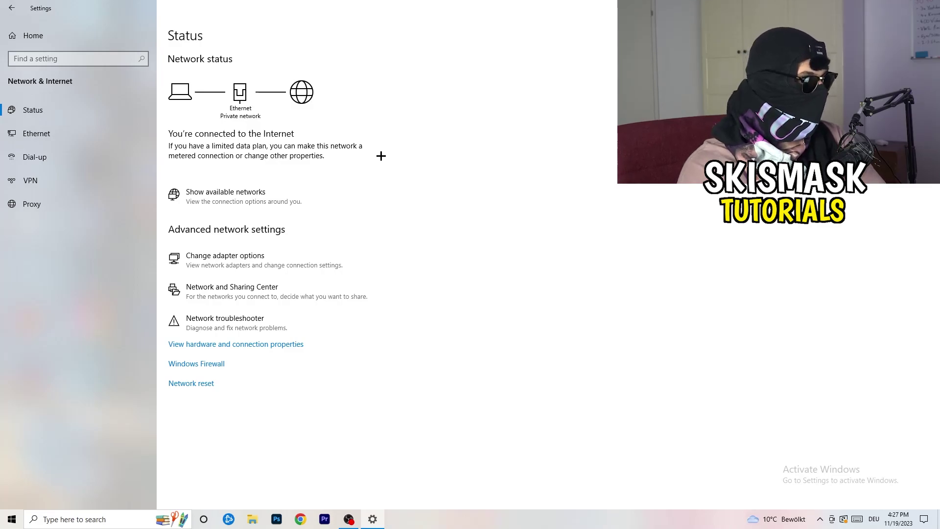
Check the taskbar network list shows Ethernet connected, then close Settings with Alt+F4.
left_click(247, 192)
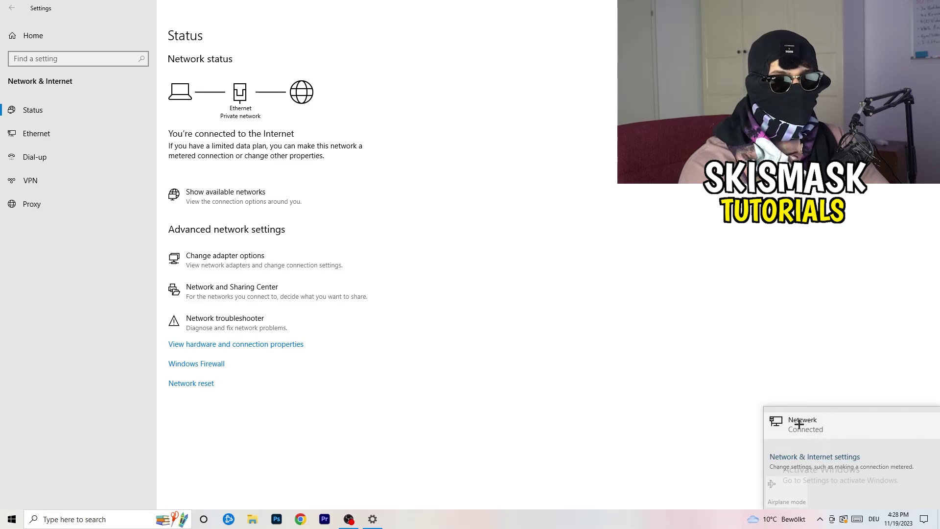
left_click(815, 457)
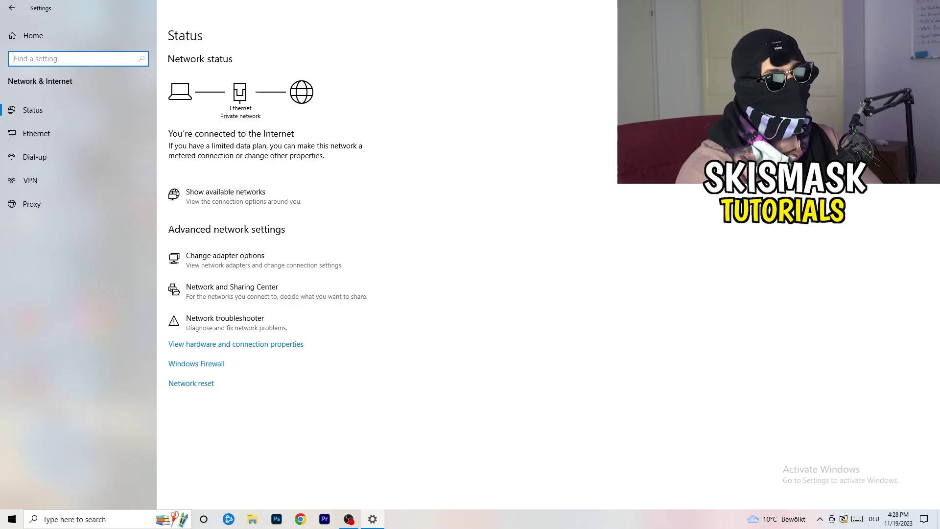
key("alt+F4")
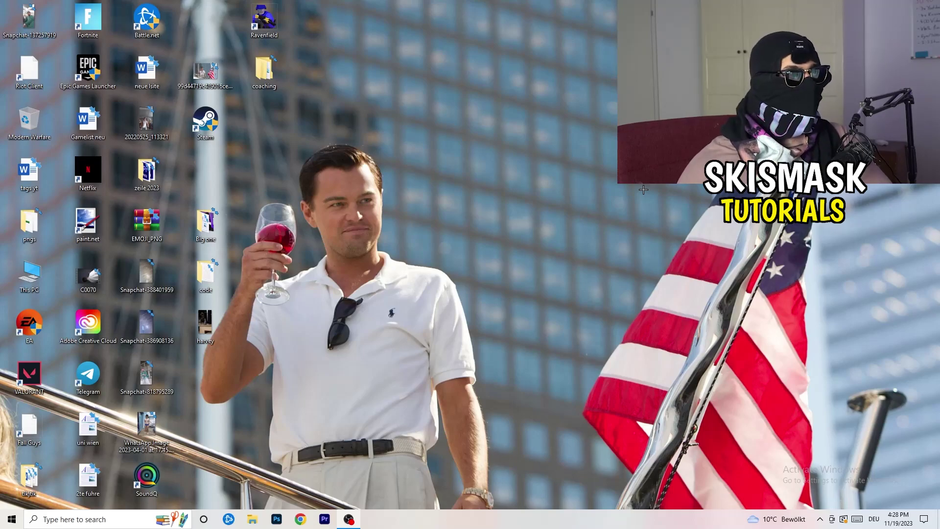
left_click(11, 519)
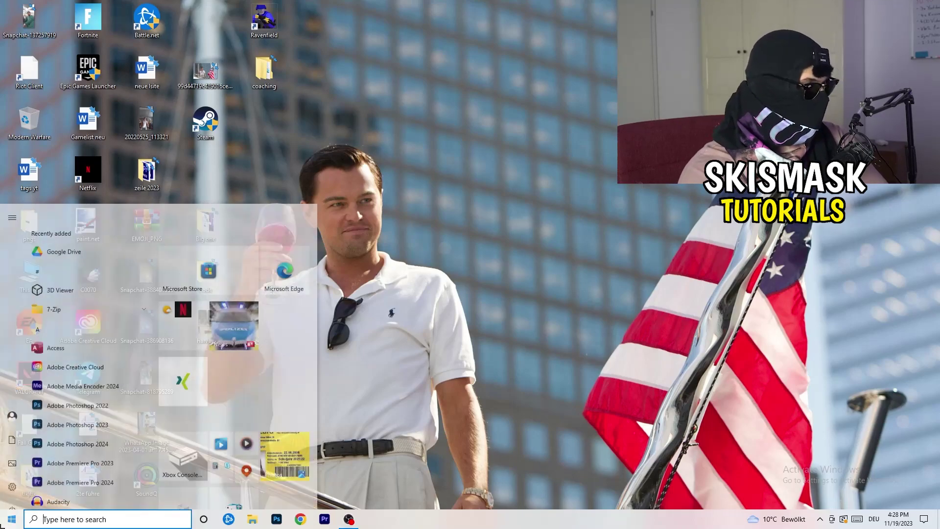
left_click(12, 476)
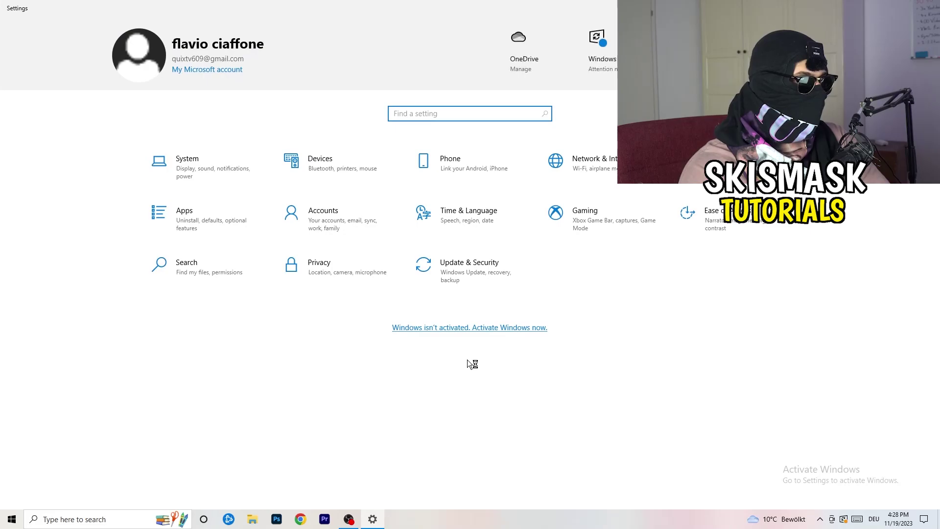
left_click(455, 274)
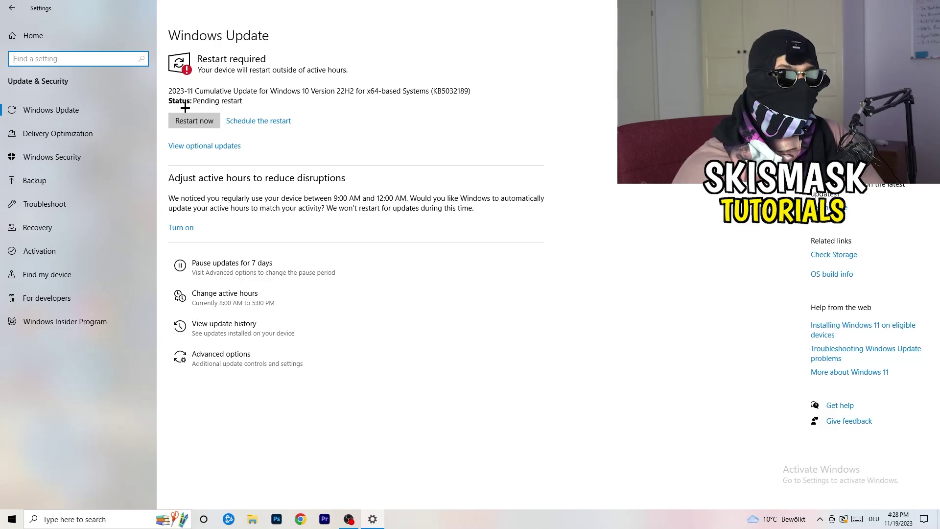
left_click(928, 7)
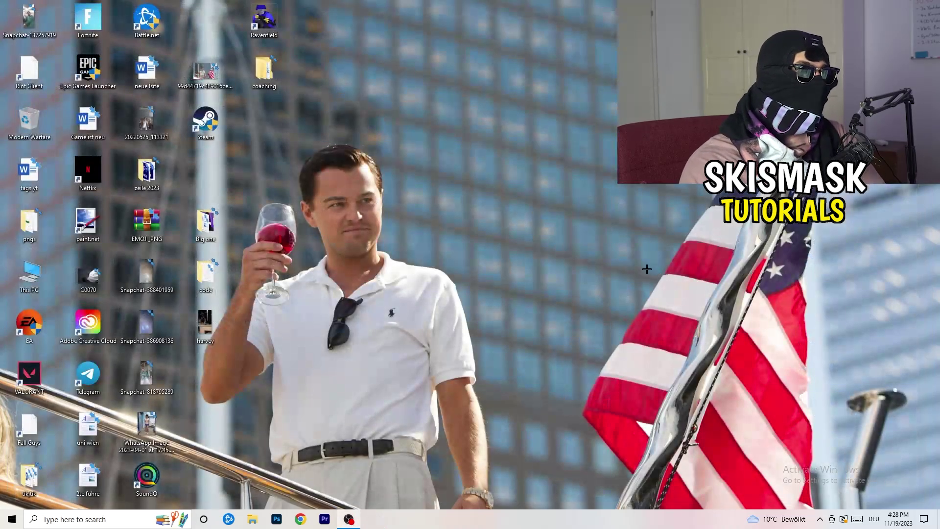